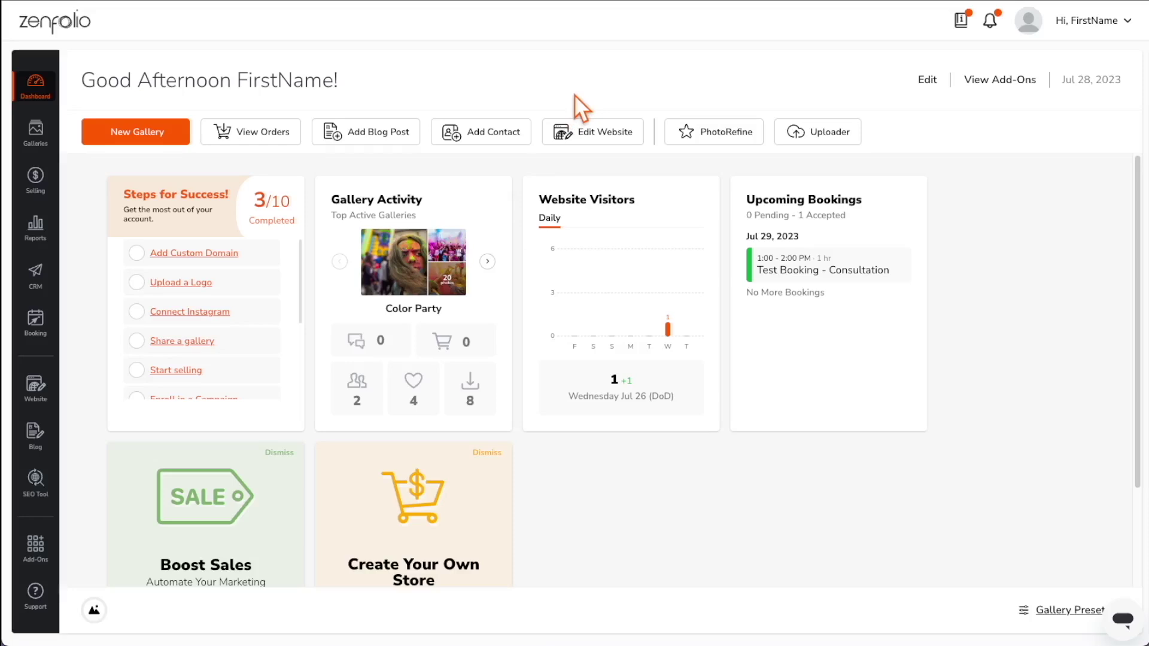
# Go from the Zenfolio dashboard to the Add-Ons & Tools page using the sidebar icon
pyautogui.click(38, 551)
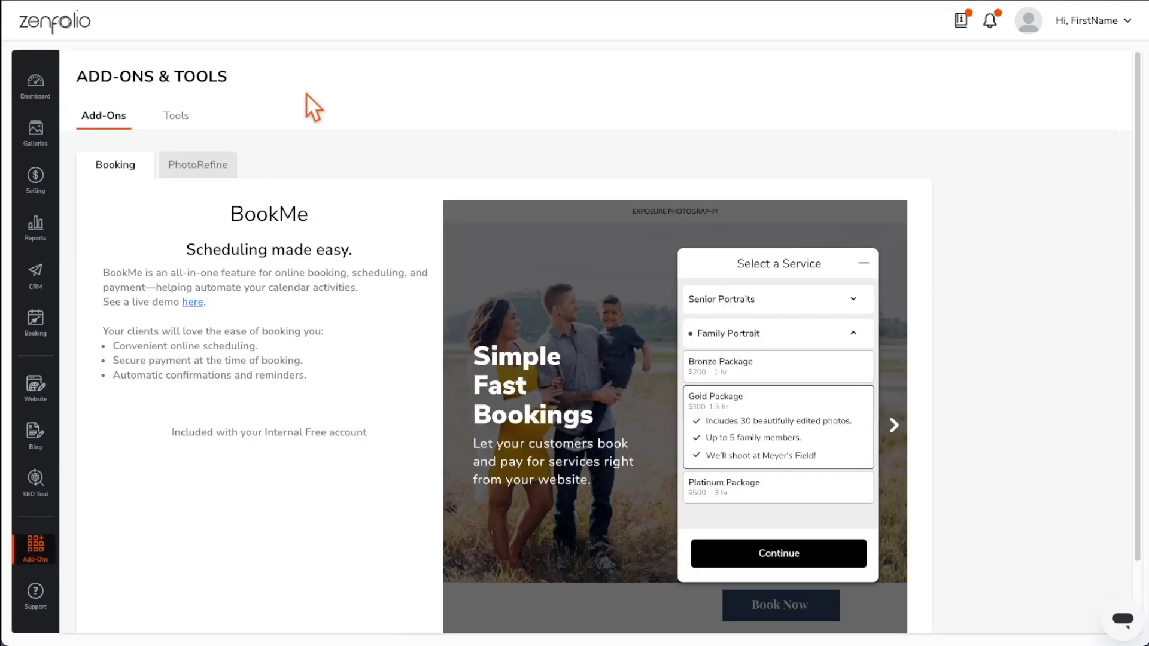
# Switch to the Tools section to show the Lightroom Plugin and PhotoRefine cards
pyautogui.click(178, 122)
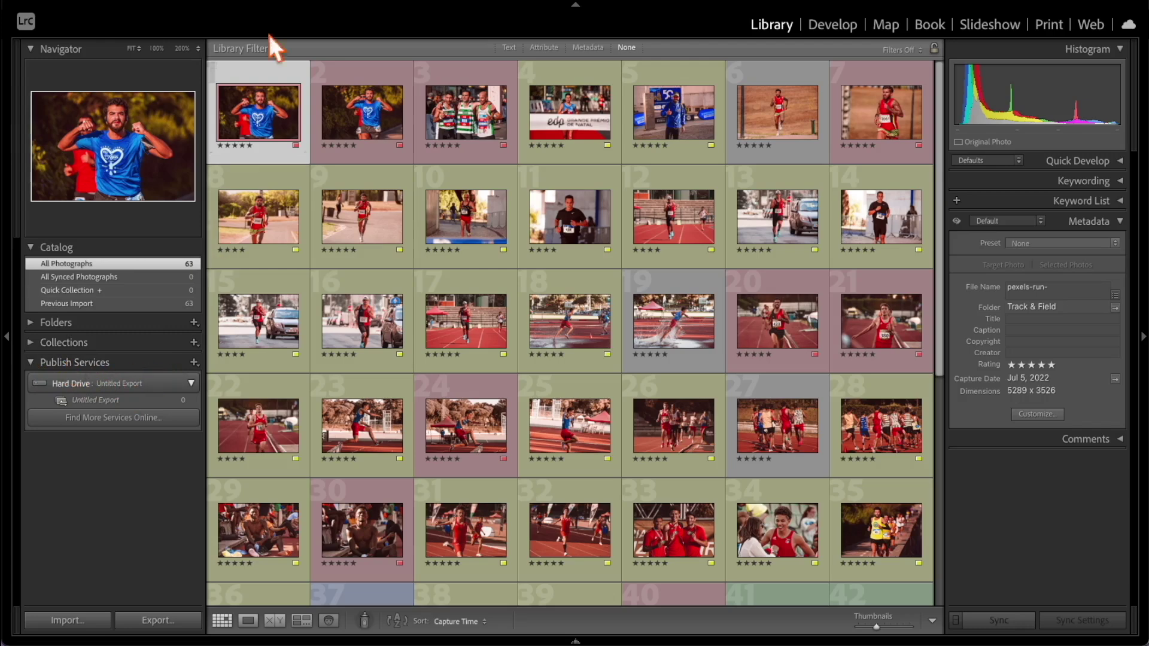
# Confirm the Publish Services panel is enabled, then open the Publishing Manager from its menu
pyautogui.click(327, 1)
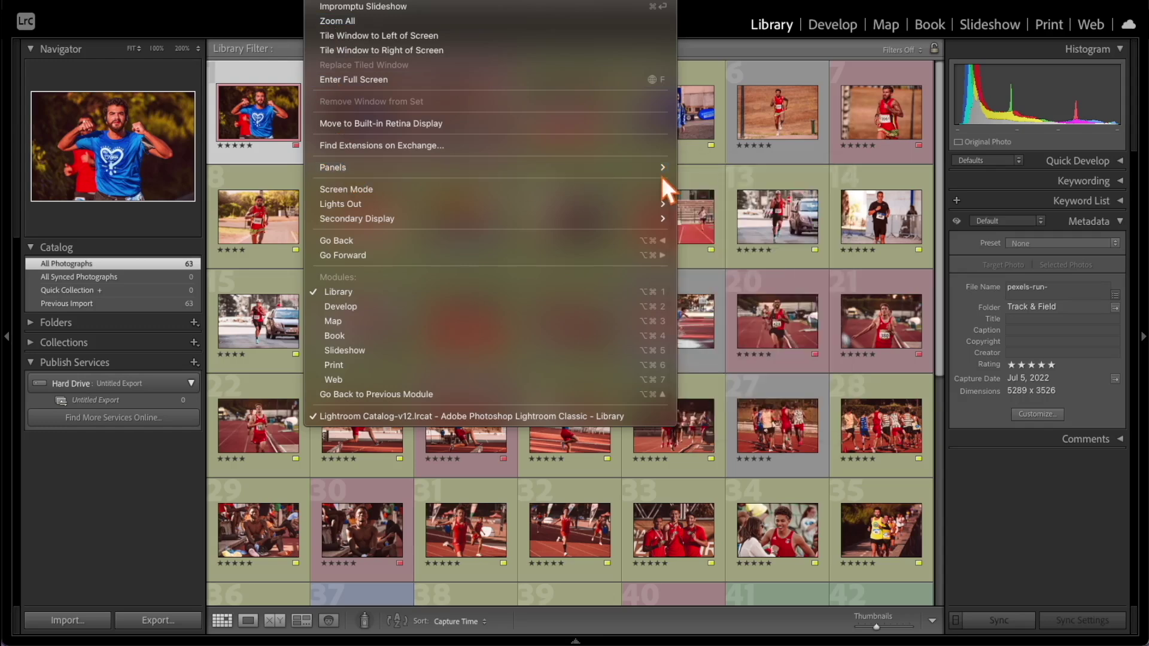
pyautogui.moveTo(491, 167)
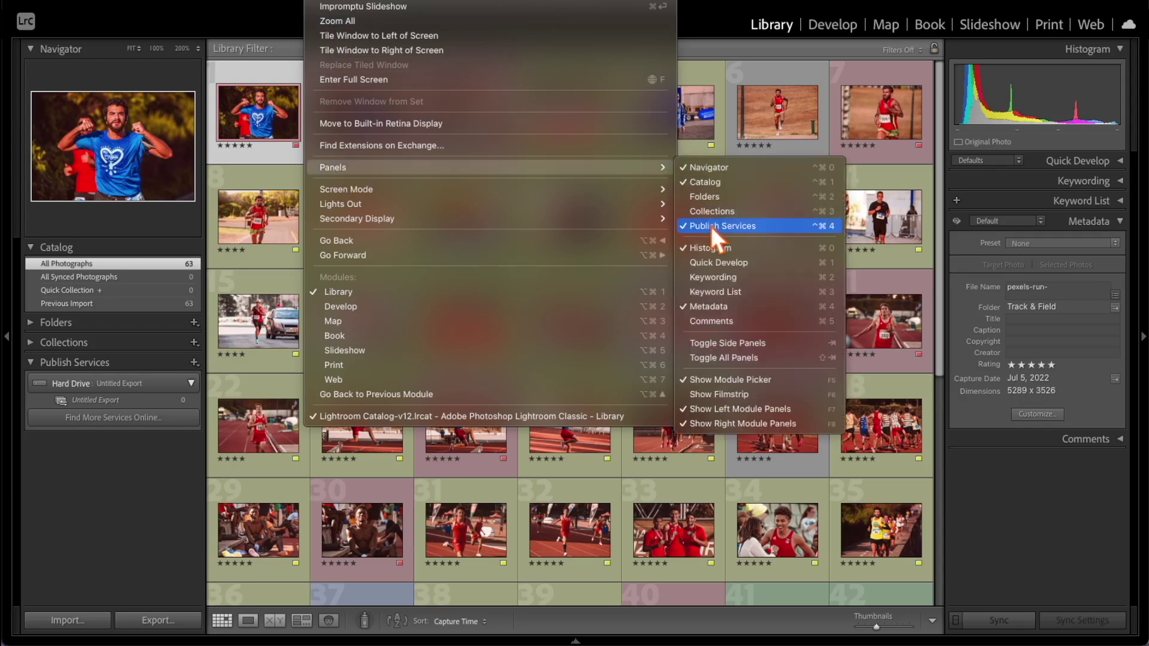
pyautogui.click(213, 446)
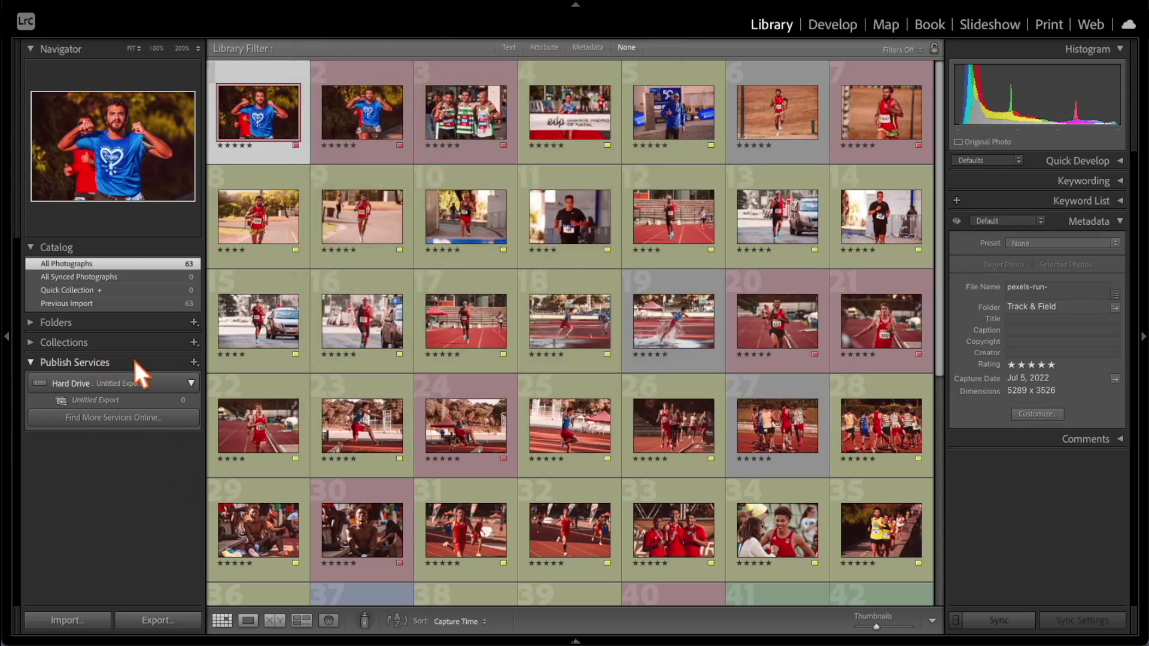
pyautogui.click(194, 363)
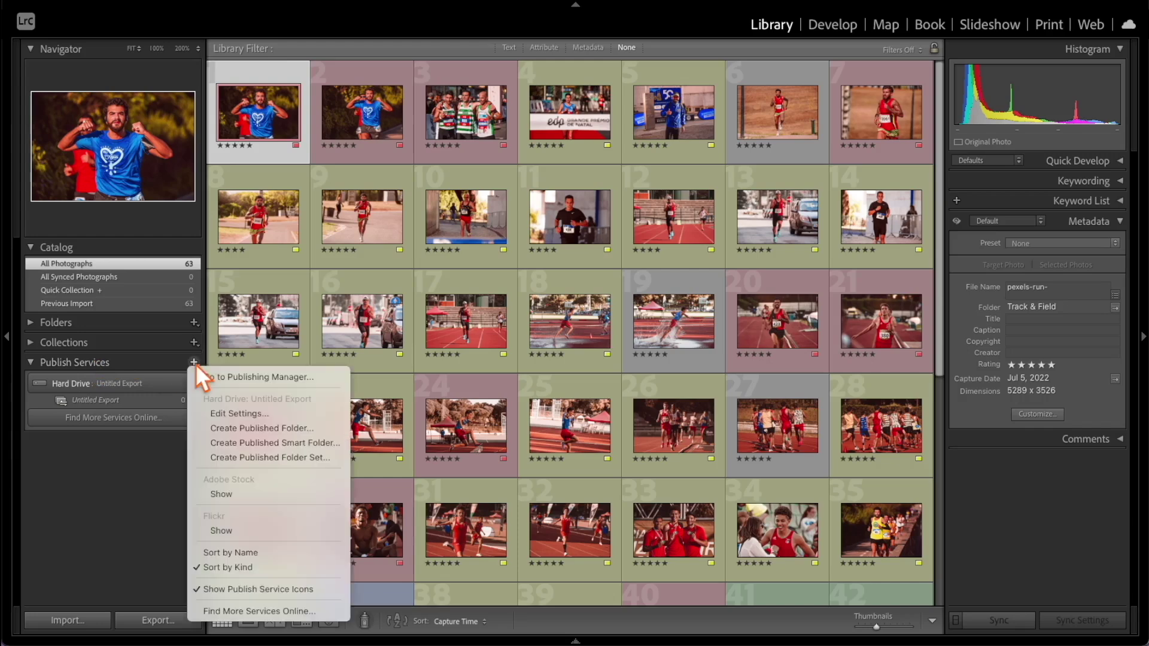
pyautogui.click(258, 381)
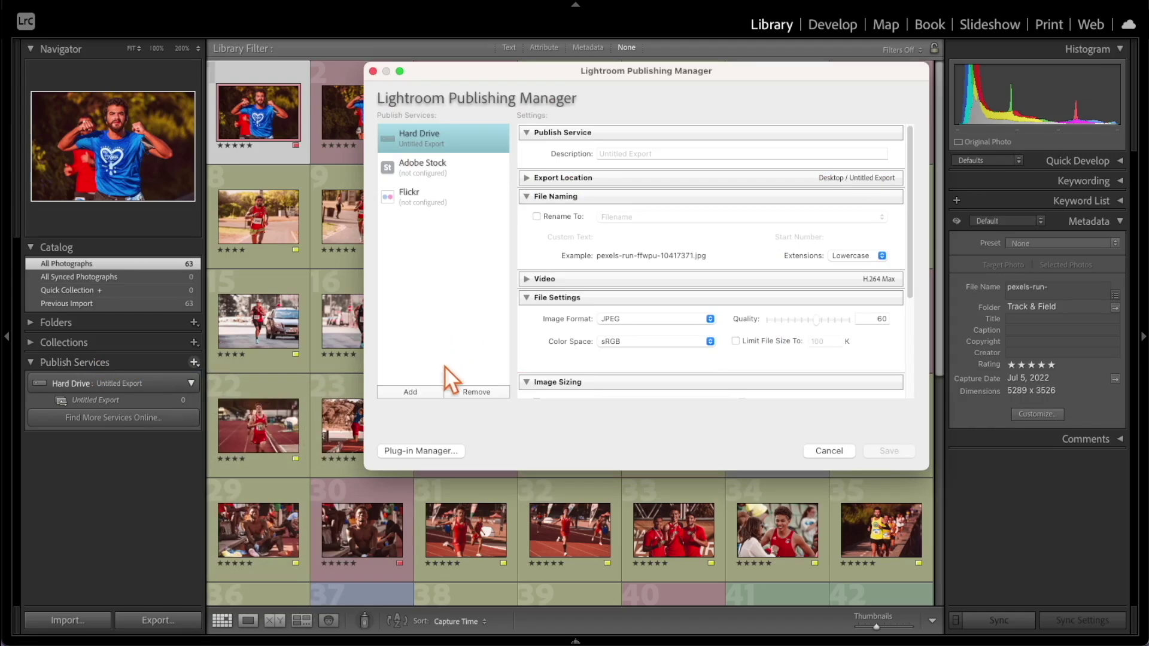
# Install the zenfolio.lrplugin plug-in via Plug-in Manager and select the new Zenfolio service
pyautogui.click(424, 451)
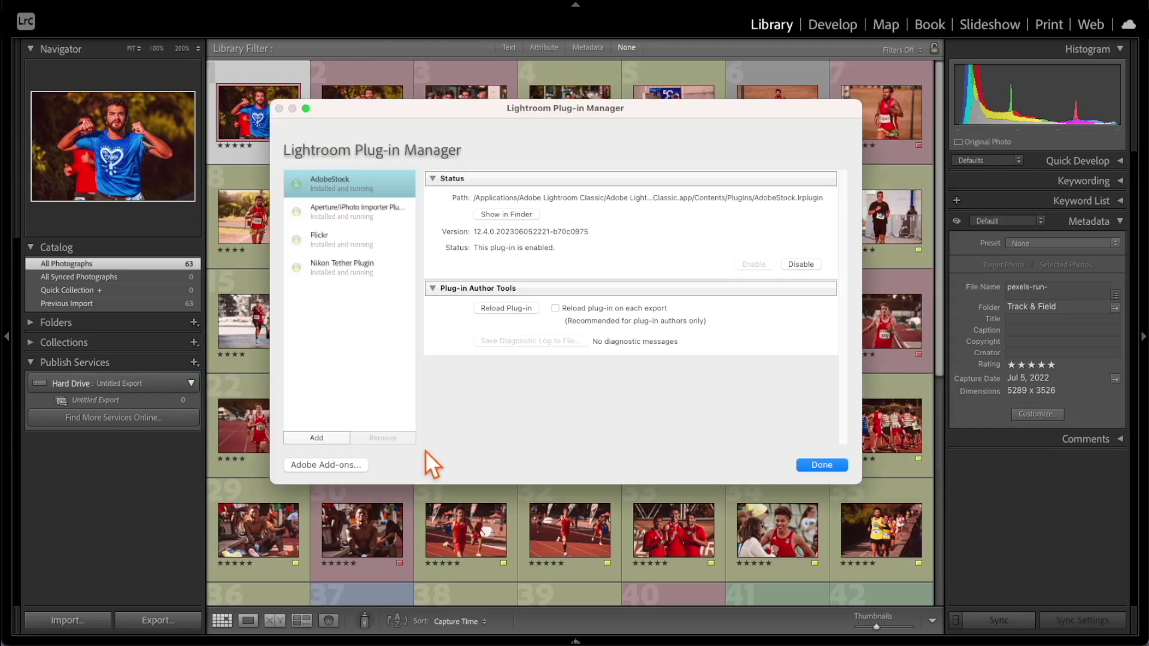
pyautogui.click(317, 438)
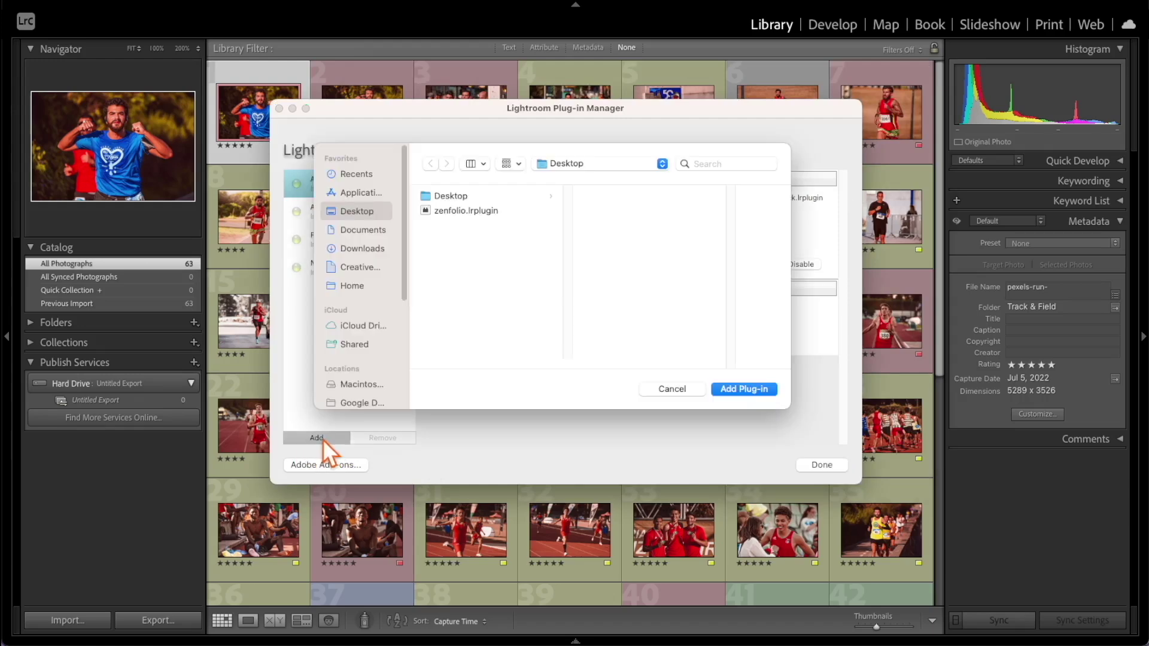
pyautogui.click(482, 212)
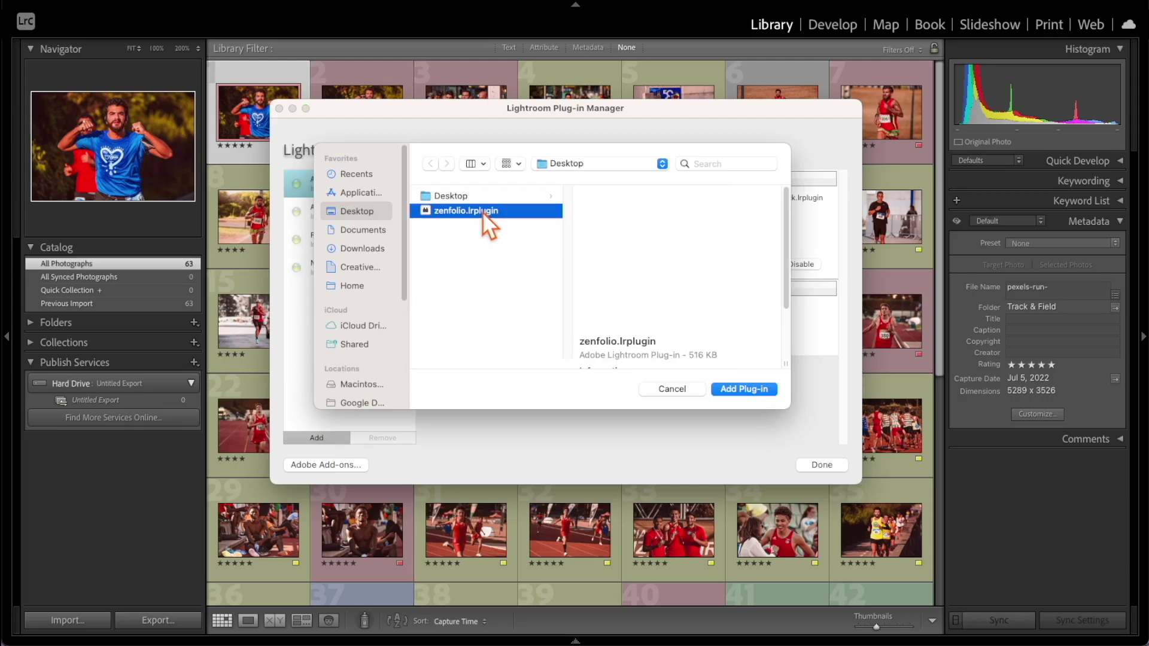
pyautogui.click(755, 391)
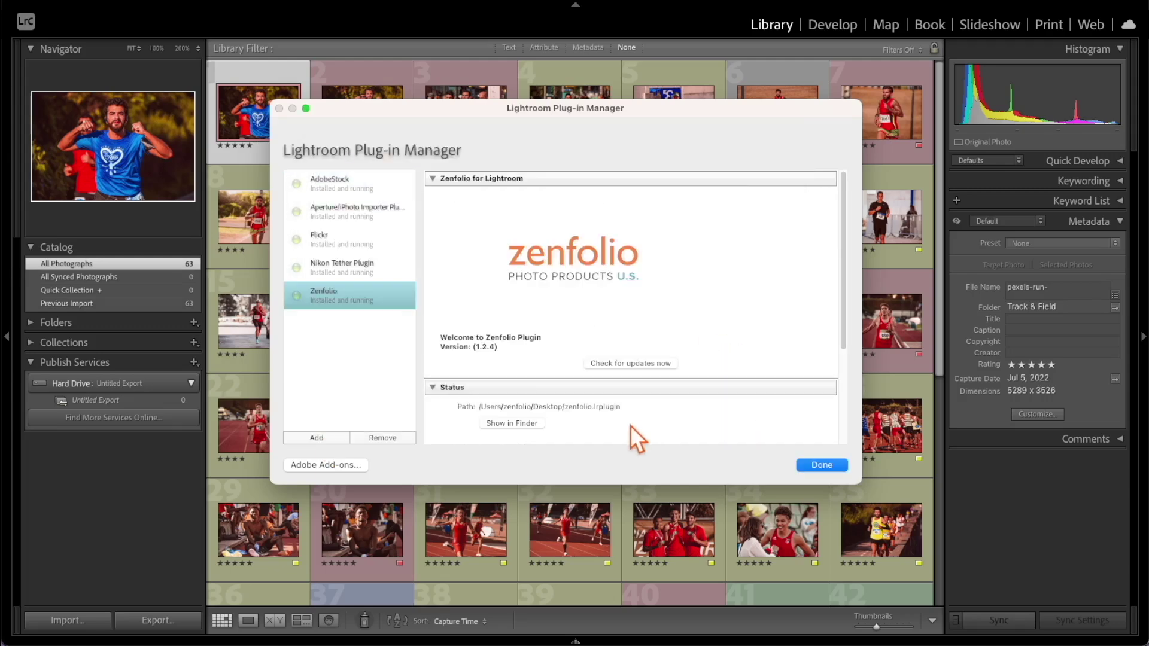
pyautogui.click(820, 465)
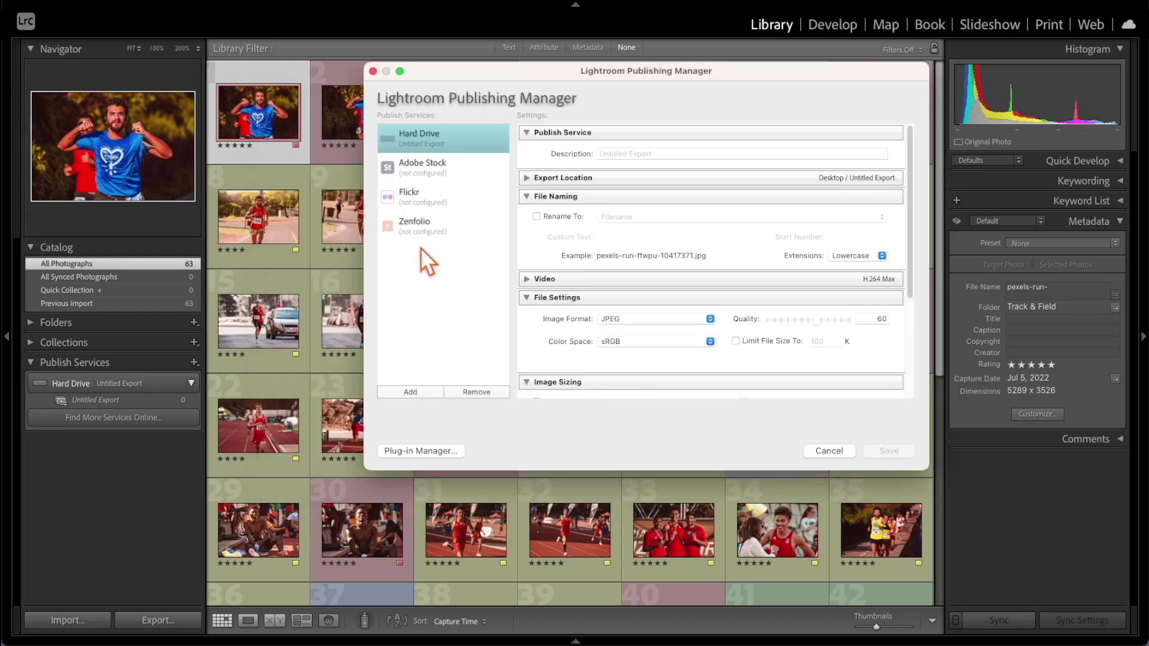
pyautogui.click(415, 229)
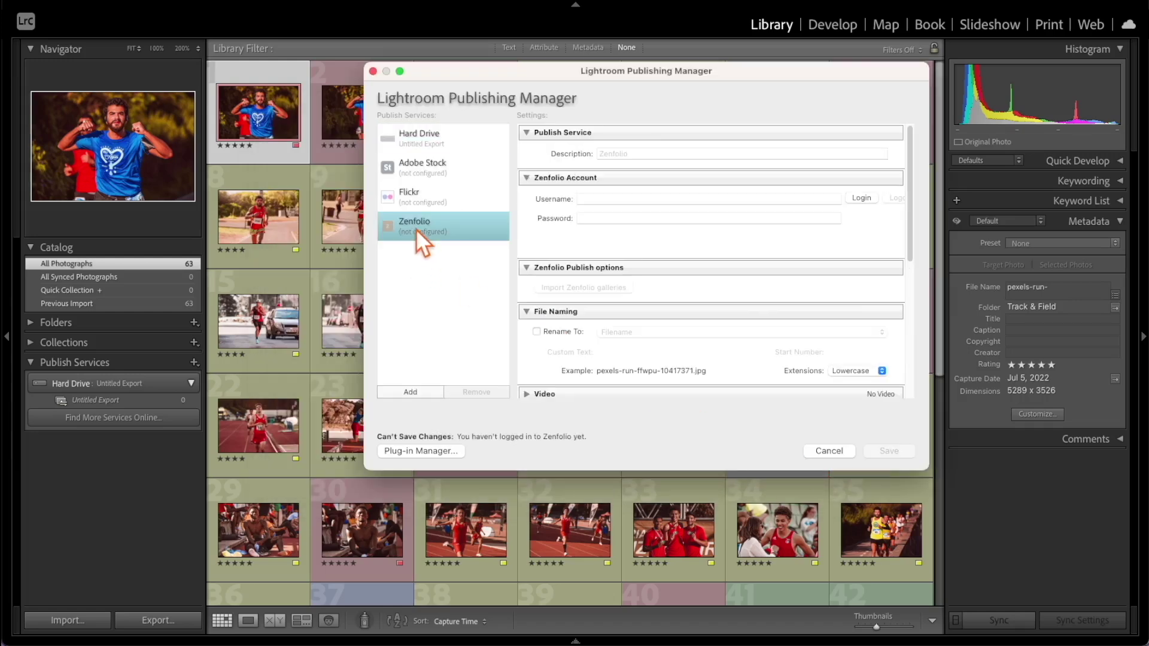
# Log in to the Zenfolio account, set JPEG quality to 81, and save
pyautogui.click(622, 198)
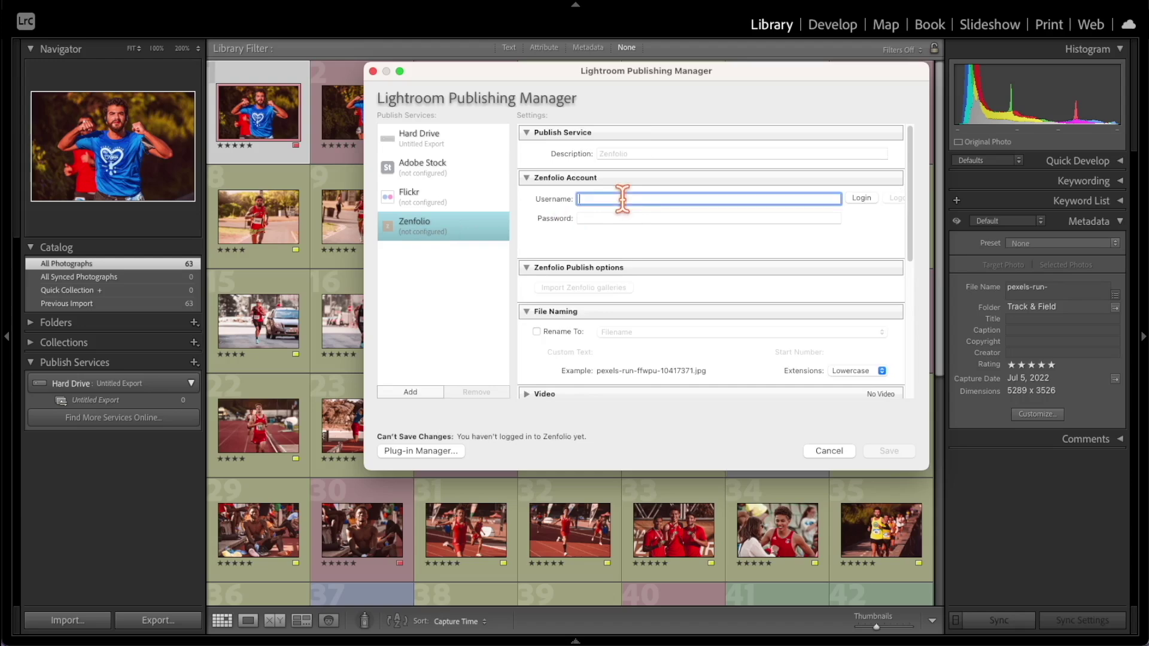
pyautogui.scroll(-3, 652, 243)
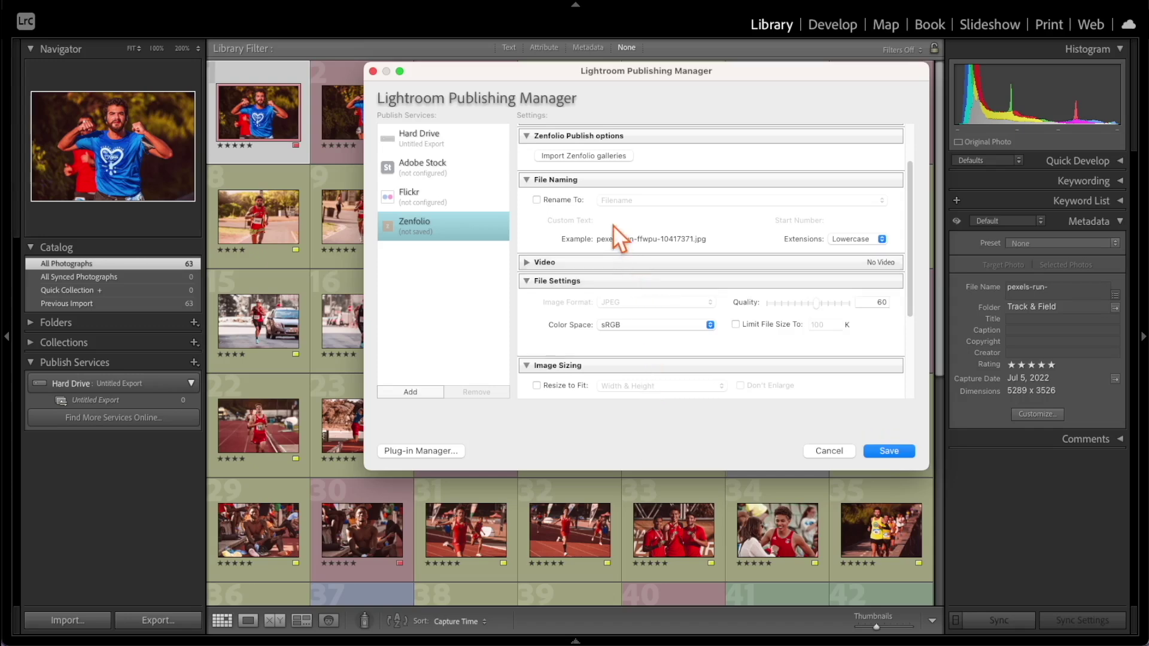
pyautogui.scroll(-2, 612, 223)
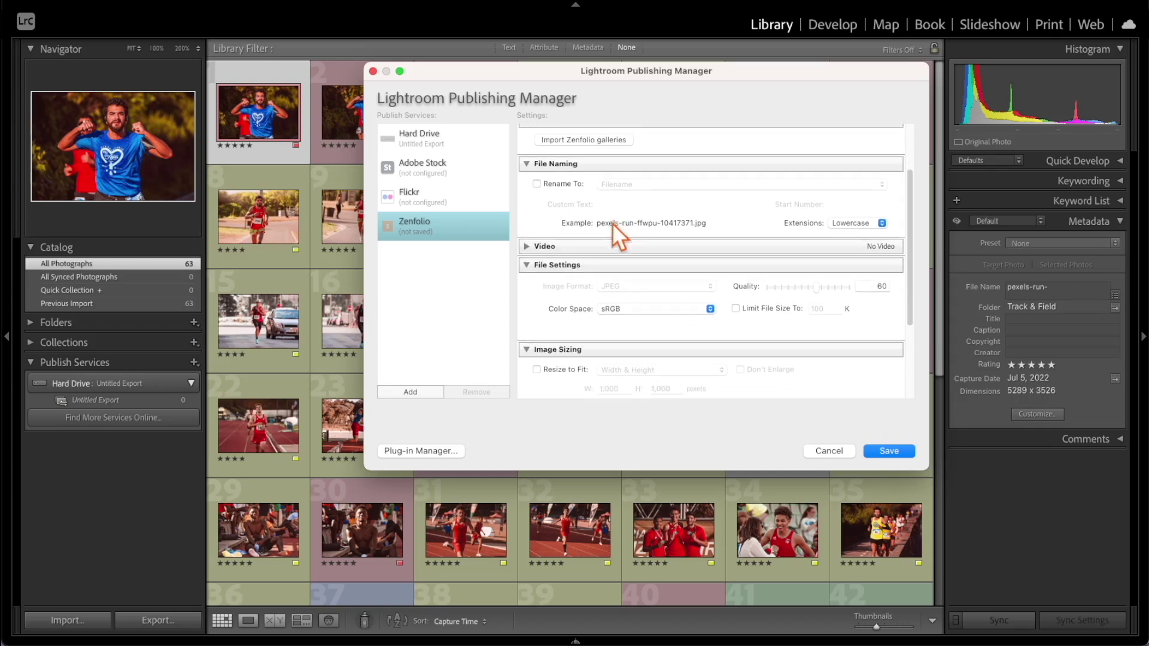
pyautogui.scroll(-2, 613, 225)
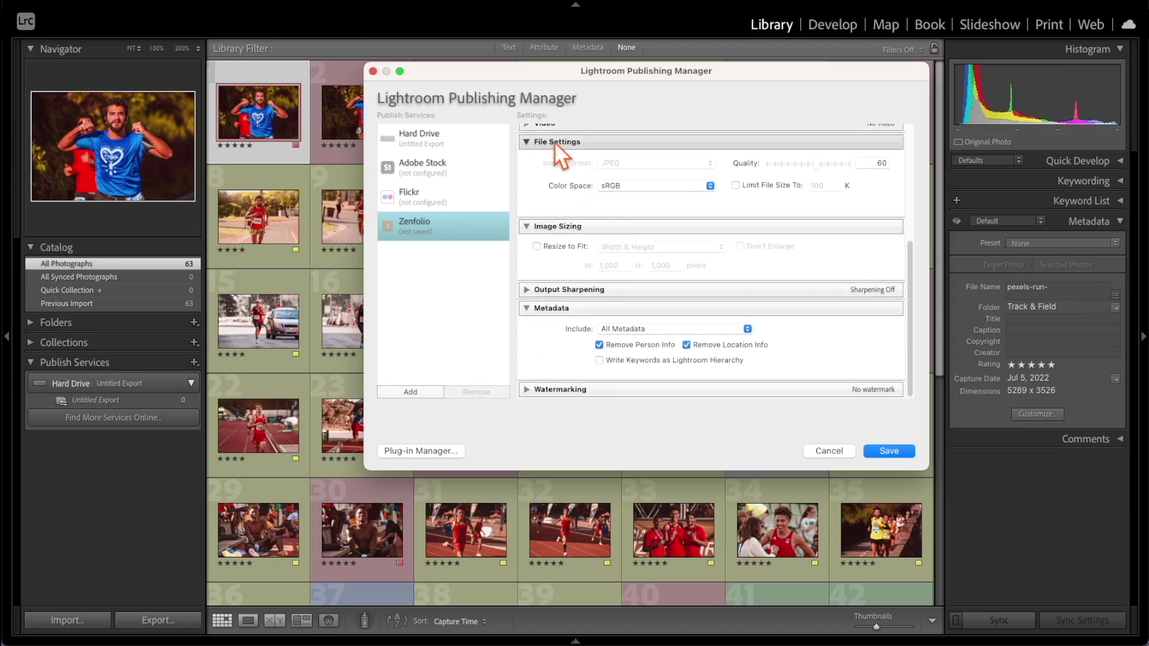
pyautogui.click(832, 165)
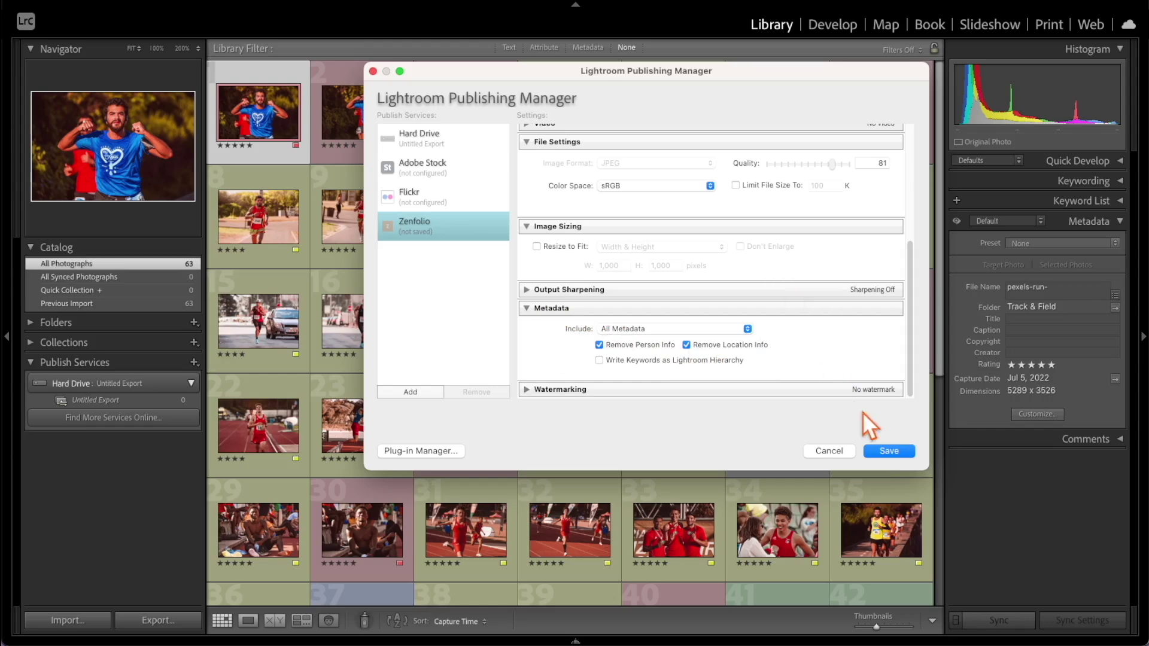
pyautogui.click(888, 450)
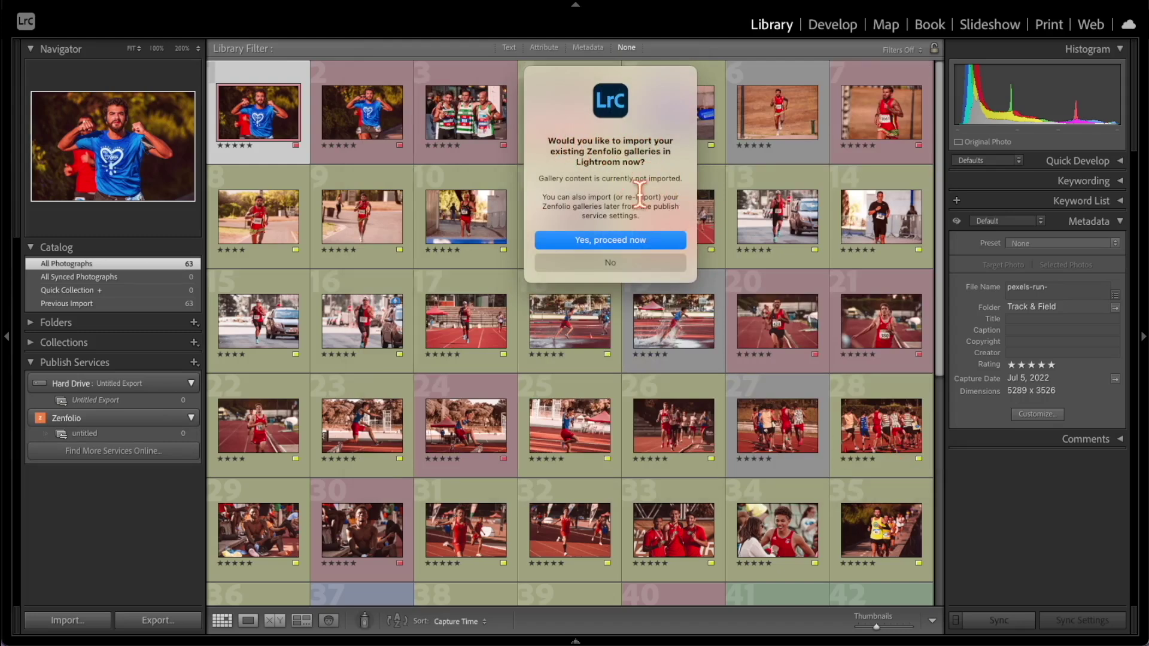
# Import the existing Clients and Nature galleries, then reopen the Zenfolio service settings
pyautogui.click(617, 243)
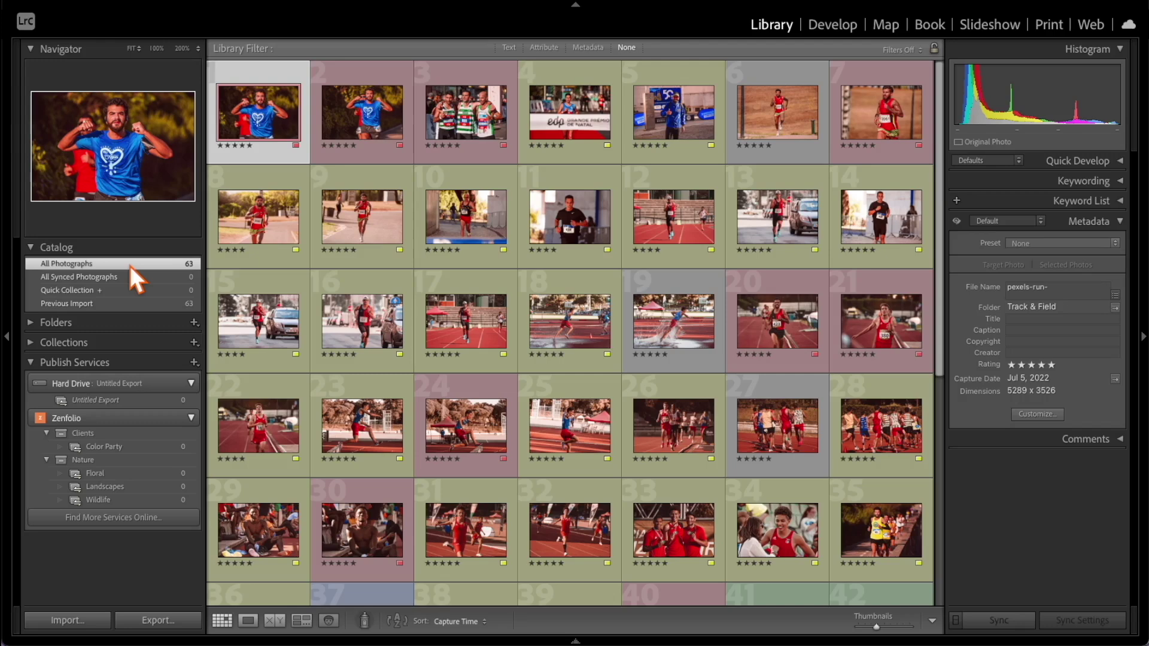
pyautogui.doubleClick(68, 419)
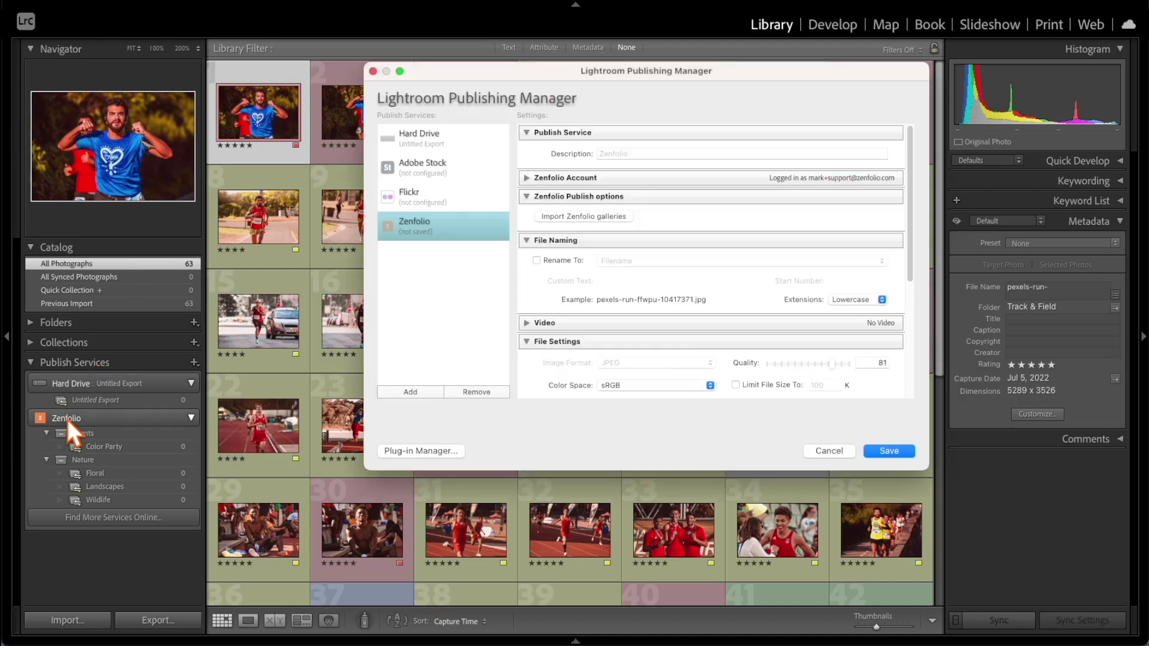
# Re-import and confirm mirroring of the Zenfolio galleries, then save and close the manager
pyautogui.click(608, 218)
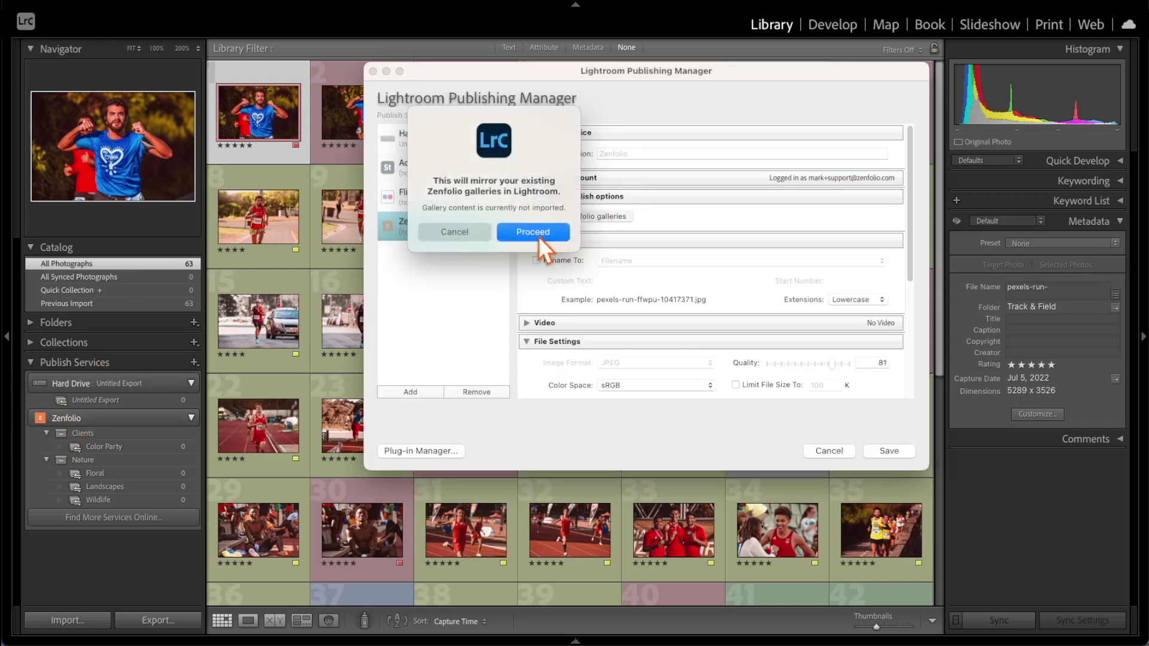
pyautogui.click(537, 235)
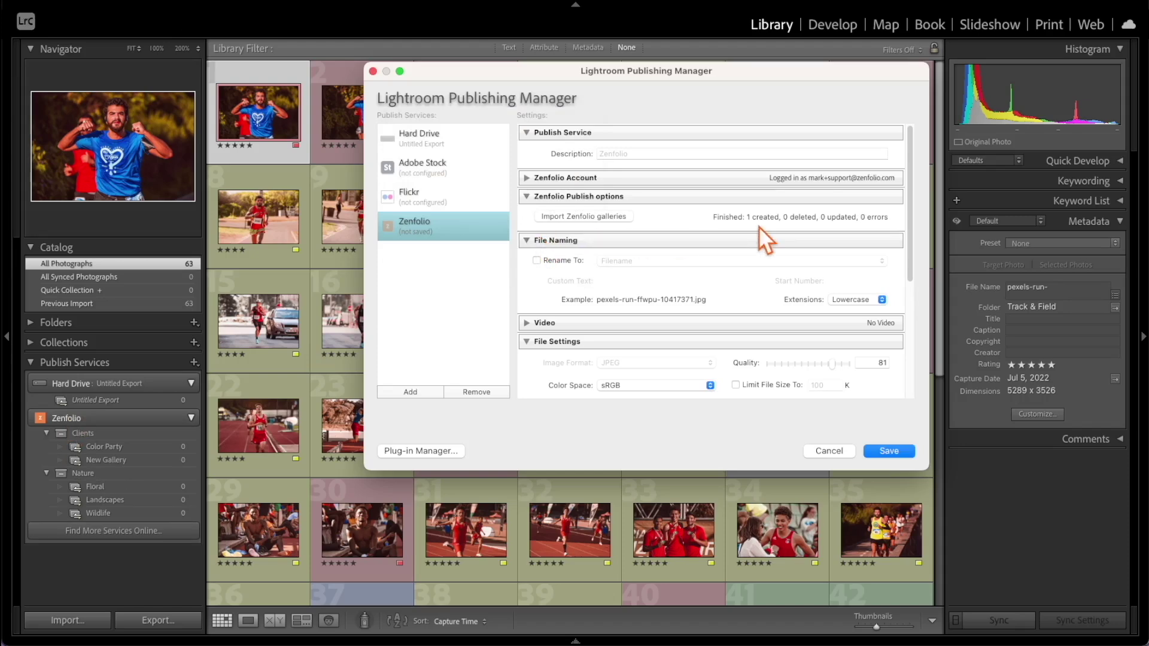
pyautogui.click(889, 451)
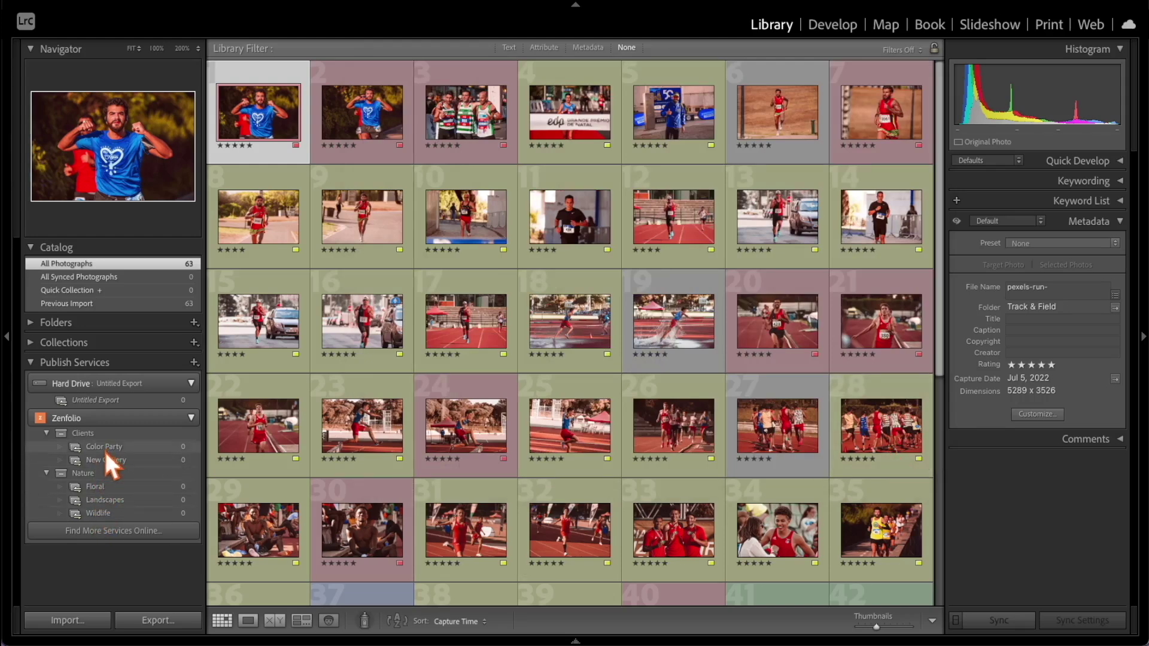
# Collapse Nature, view Color Party, and select all 63 photos in All Photographs
pyautogui.click(46, 473)
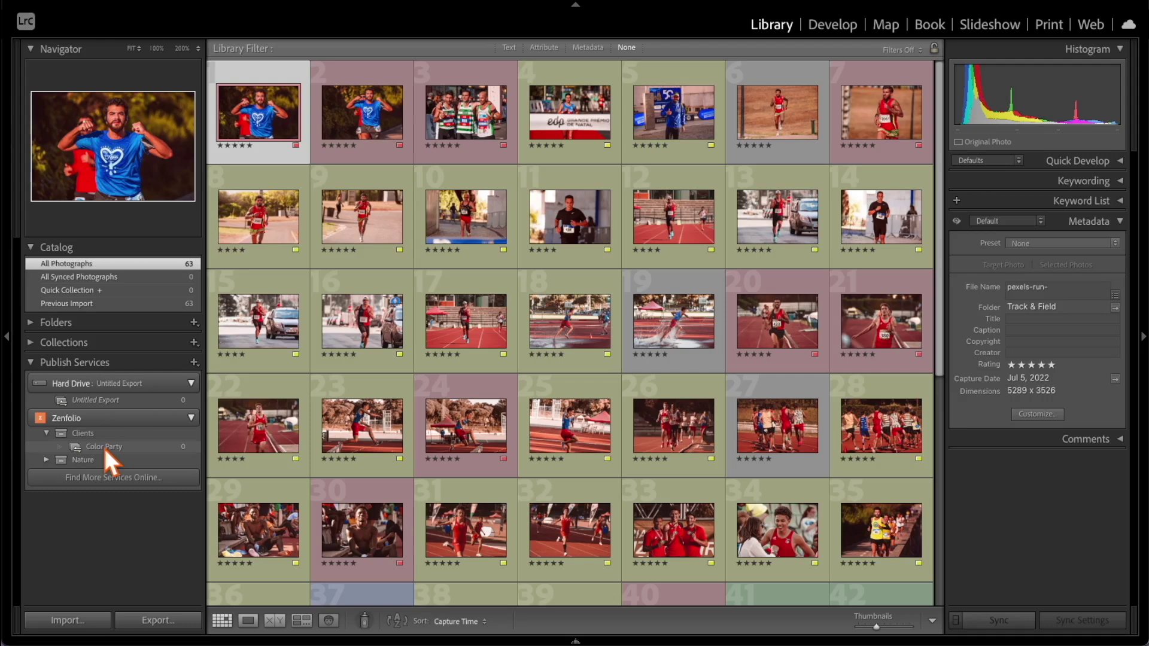
pyautogui.click(105, 448)
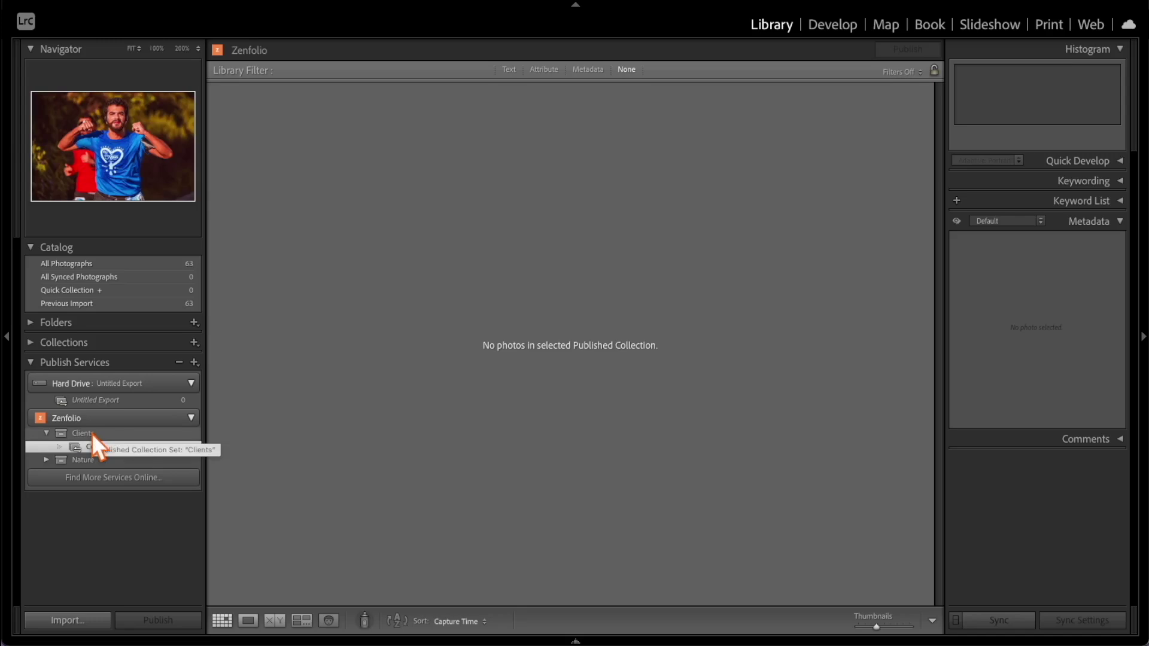
pyautogui.click(82, 263)
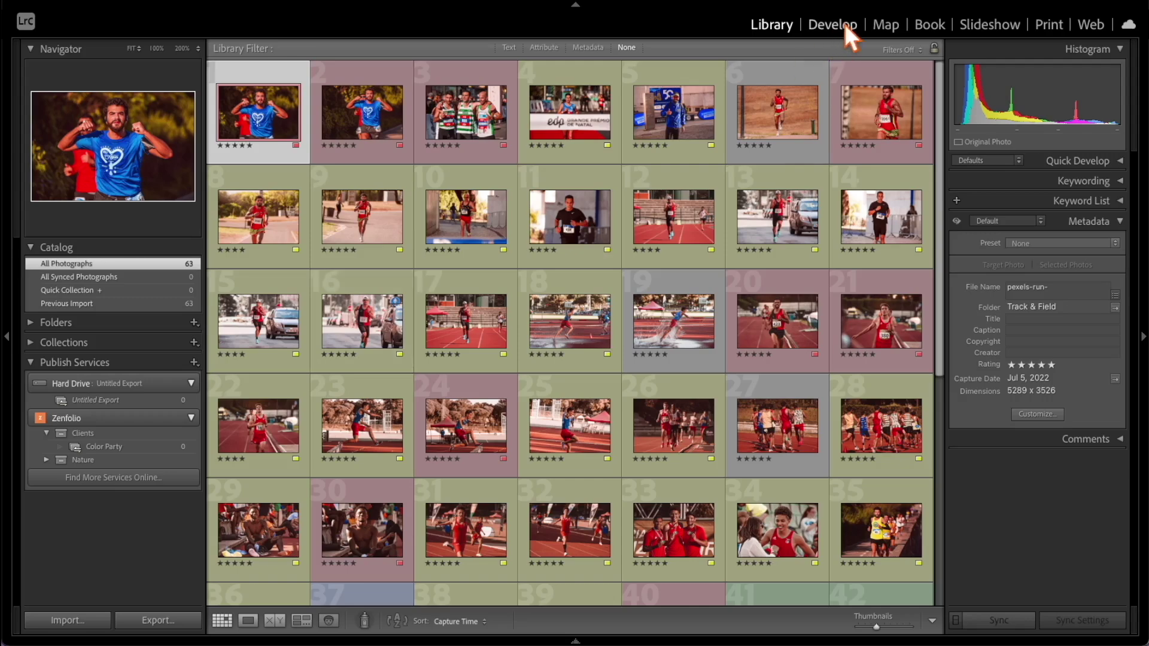
pyautogui.scroll(-4, 784, 362)
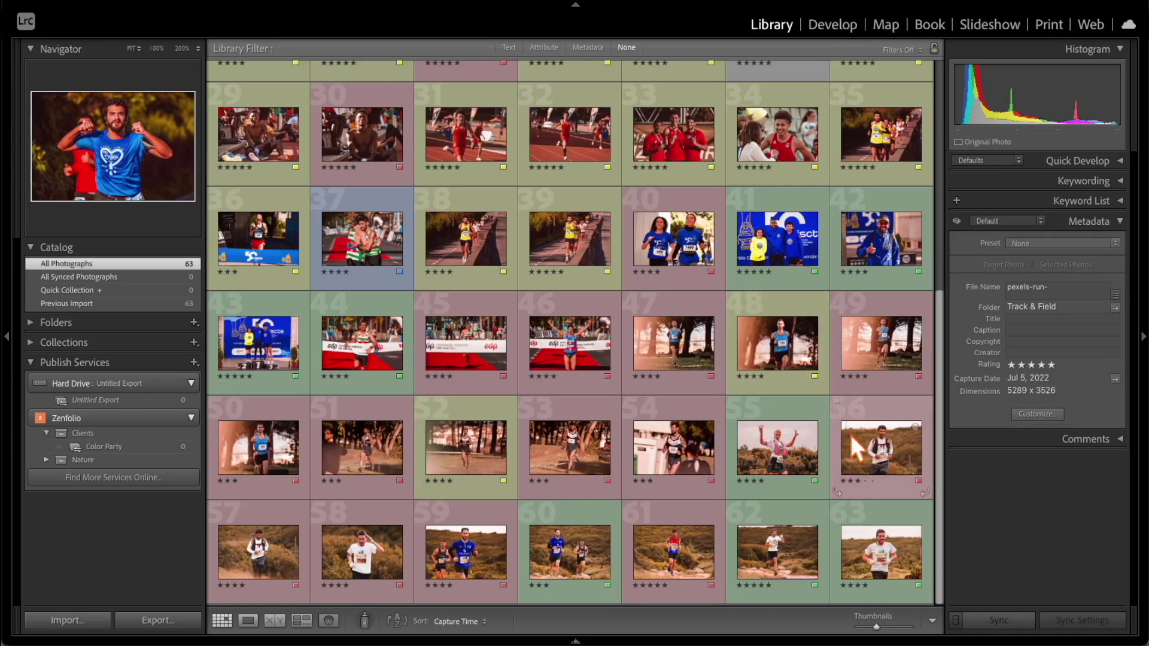
pyautogui.hotkey('ctrl', 'a')
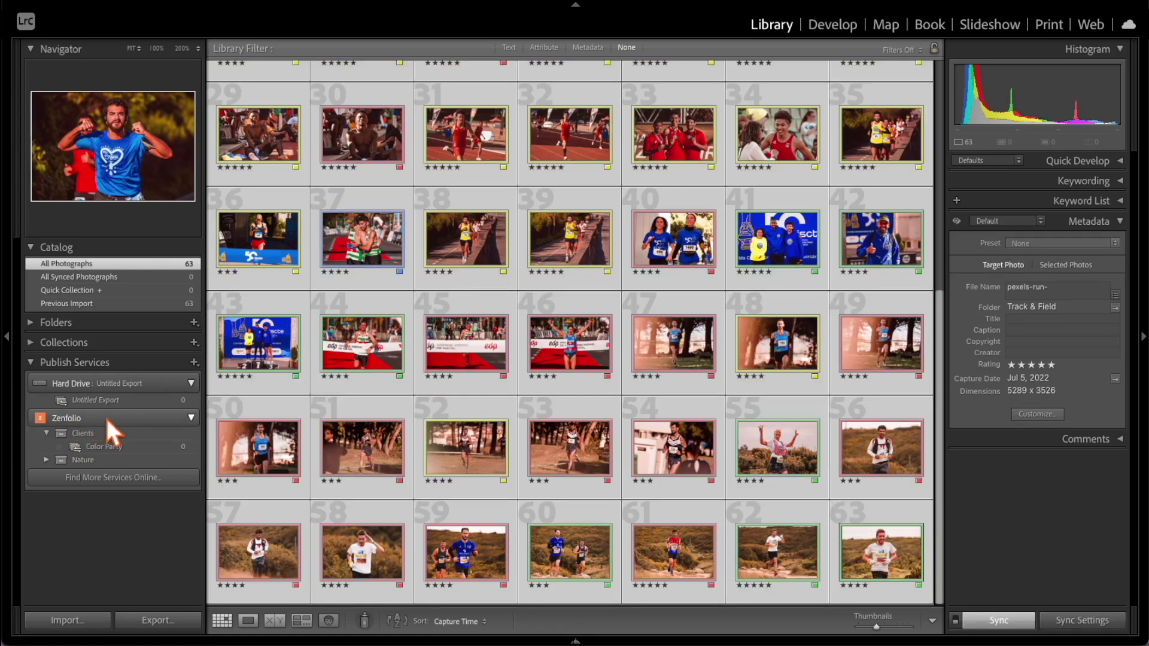
pyautogui.rightClick(90, 432)
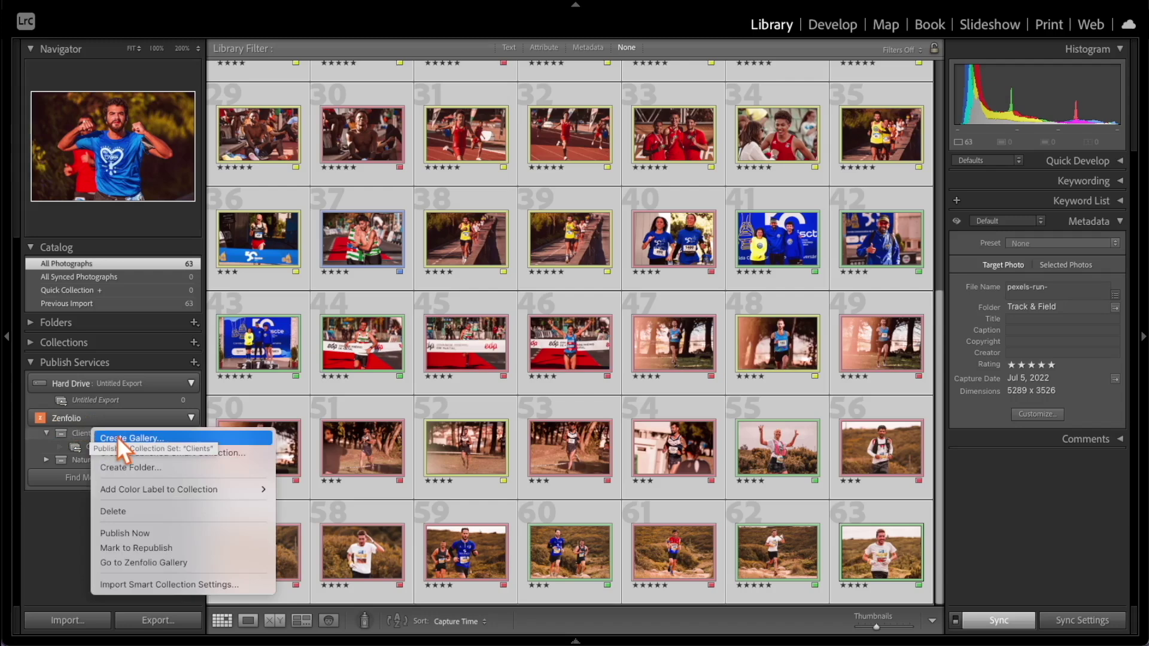
# Create New Gallery 1 under Clients with Sports shoot type from the selected photos
pyautogui.click(119, 442)
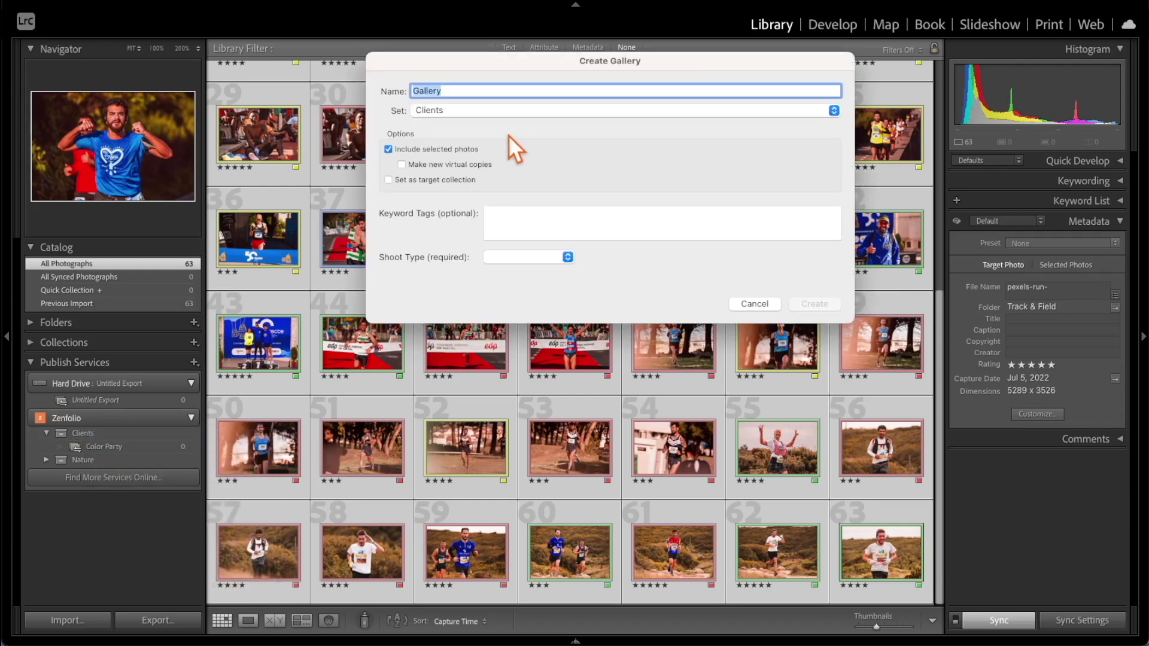
pyautogui.write('New Galery')
pyautogui.click(531, 257)
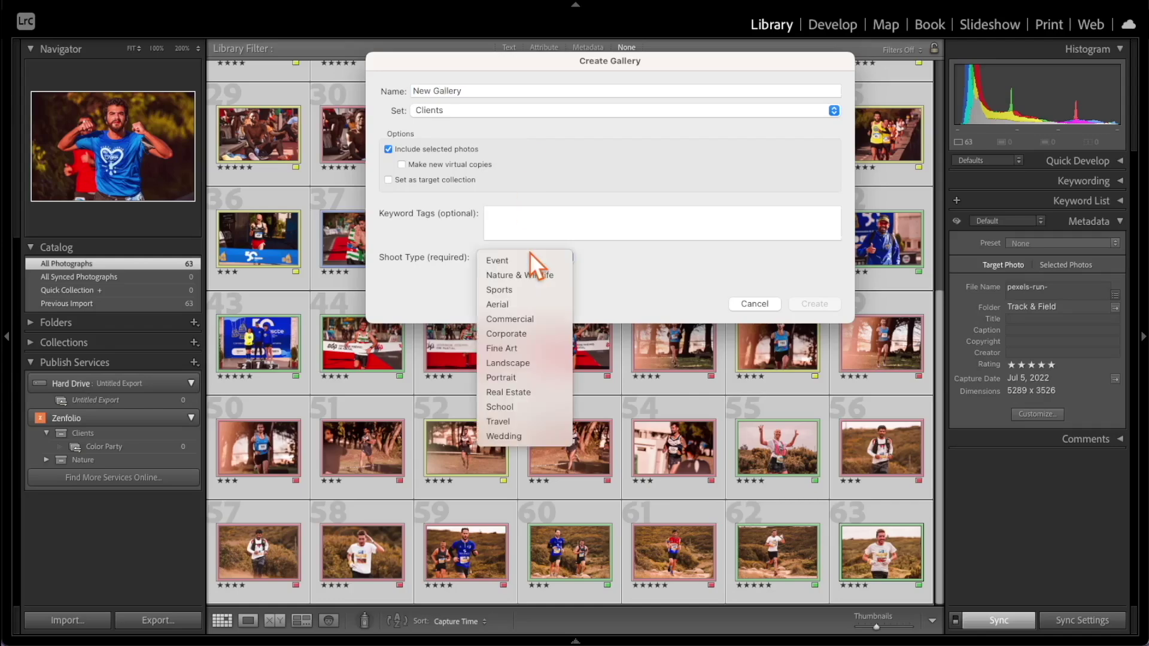
pyautogui.click(516, 290)
pyautogui.click(710, 257)
pyautogui.click(813, 304)
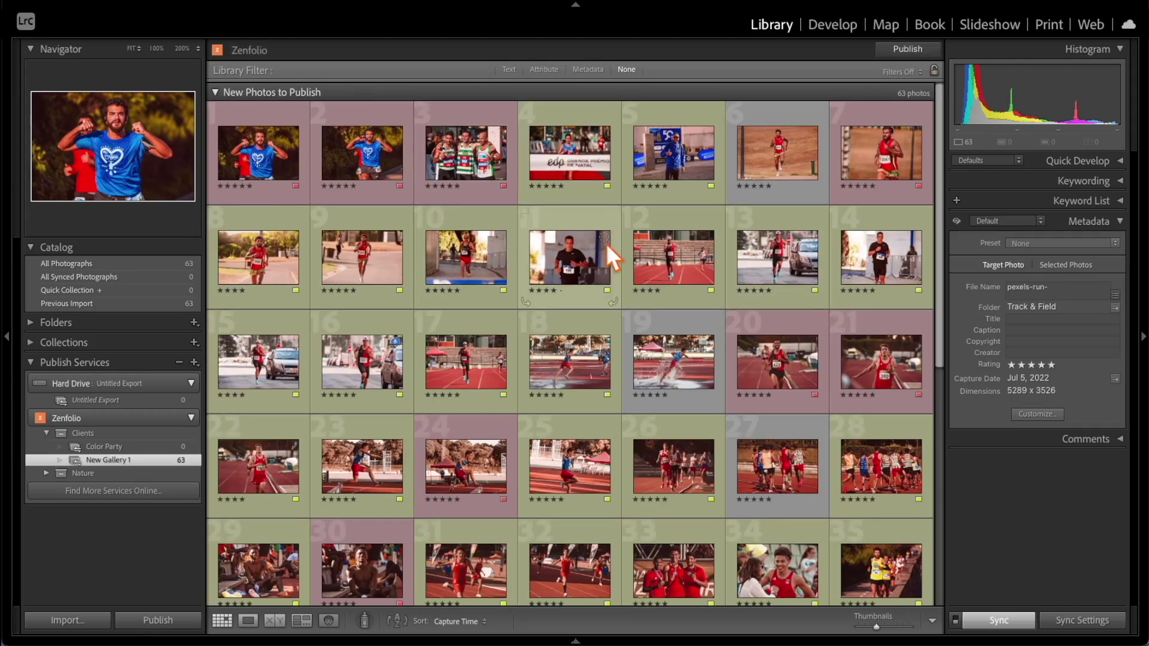
pyautogui.hotkey('ctrl', 'a')
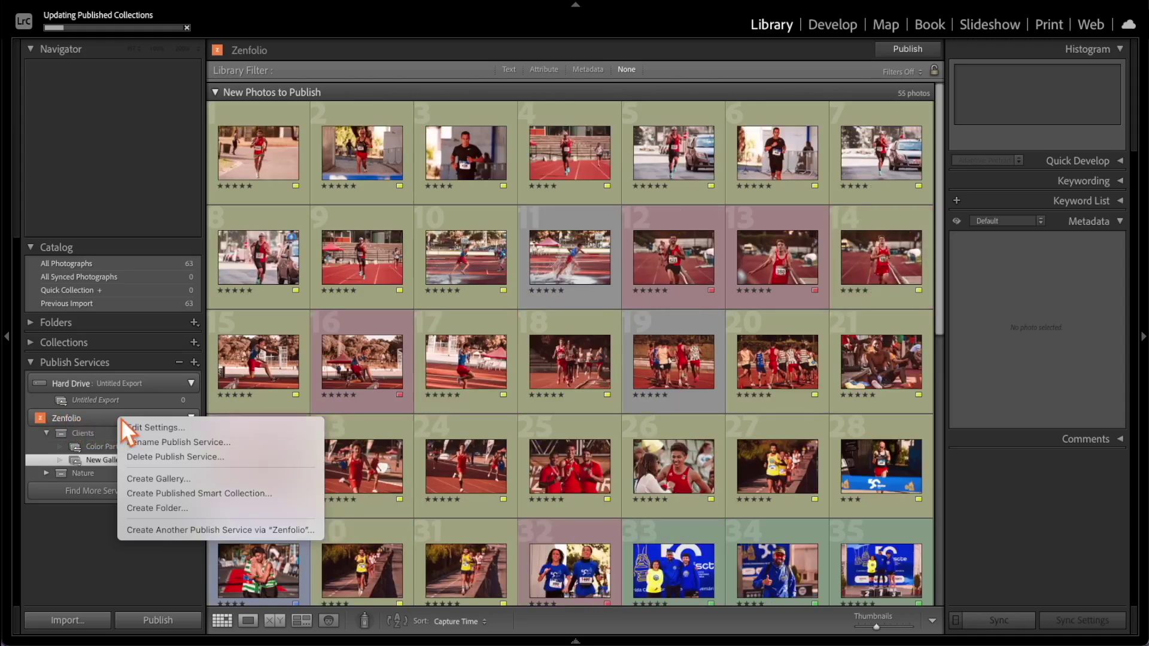
# Create a folder called New Folder with Nature chosen as its parent set
pyautogui.click(153, 507)
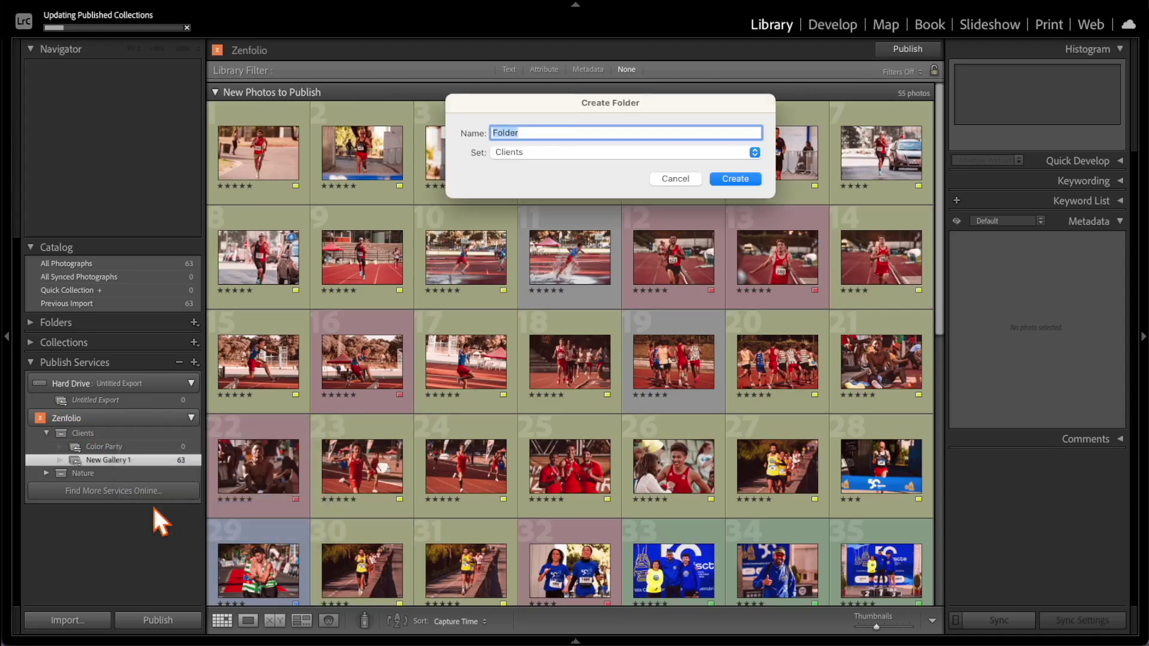
pyautogui.write('New Folder')
pyautogui.click(549, 153)
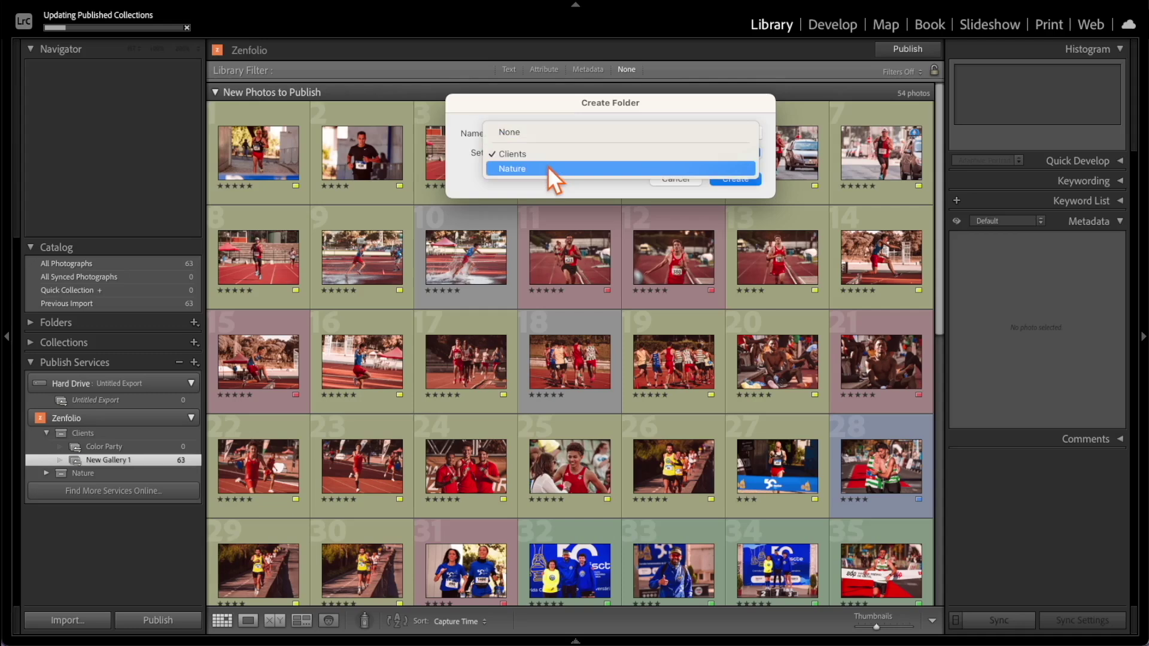
pyautogui.click(547, 168)
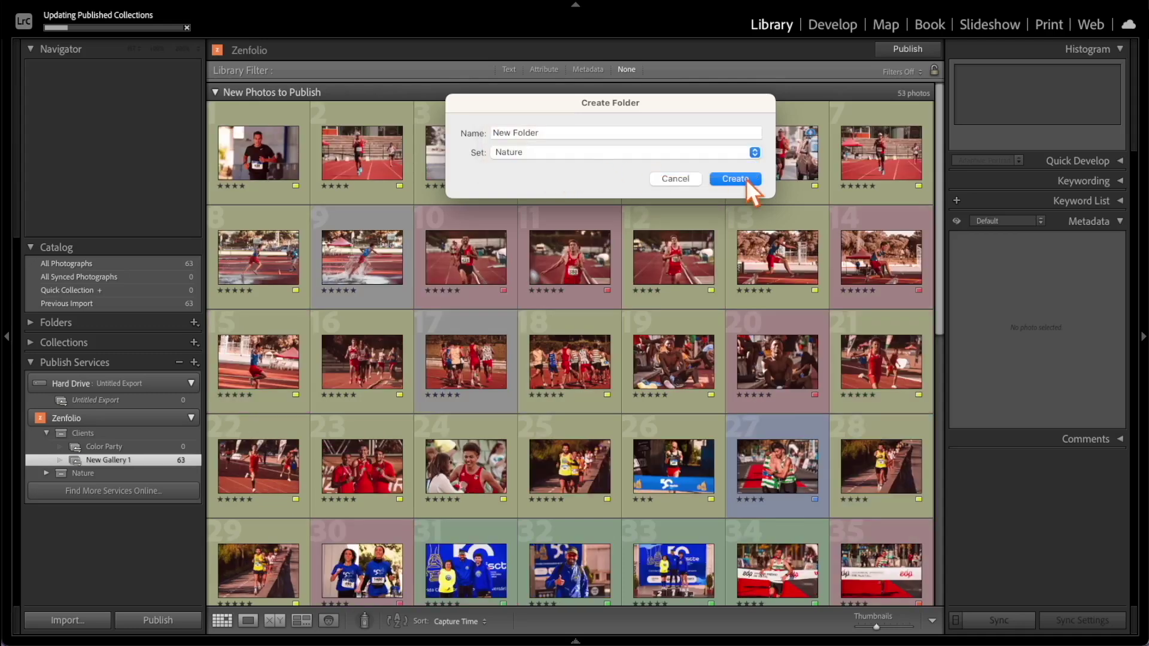
pyautogui.click(746, 178)
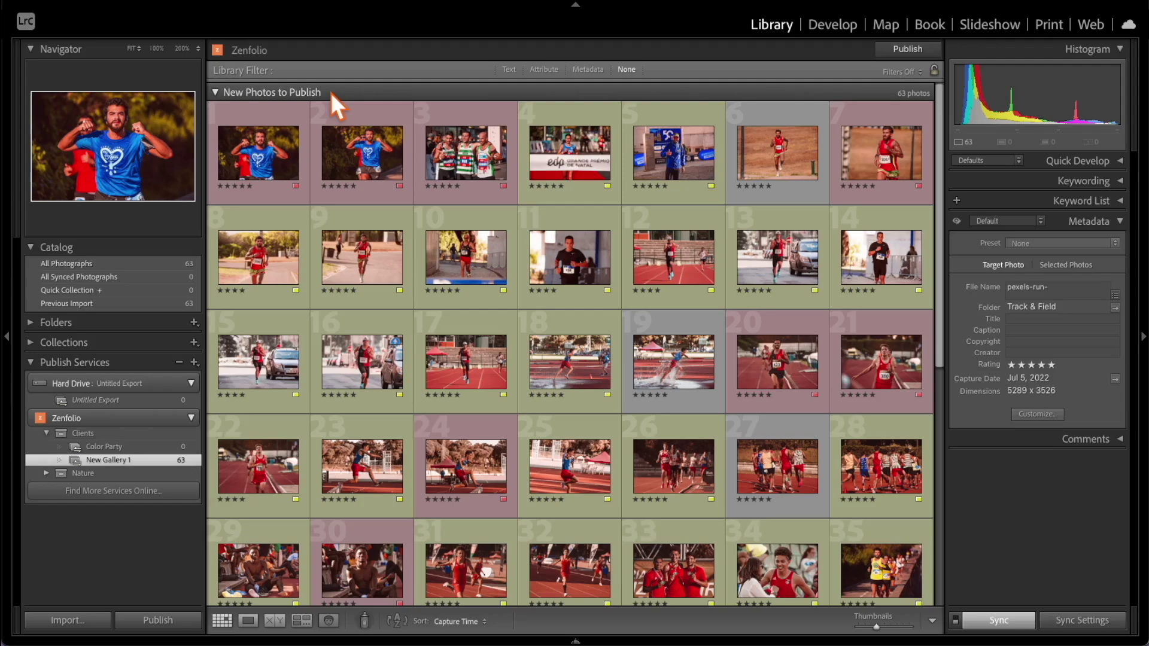
# Publish the 63 new photos in New Gallery 1 to Zenfolio
pyautogui.click(185, 627)
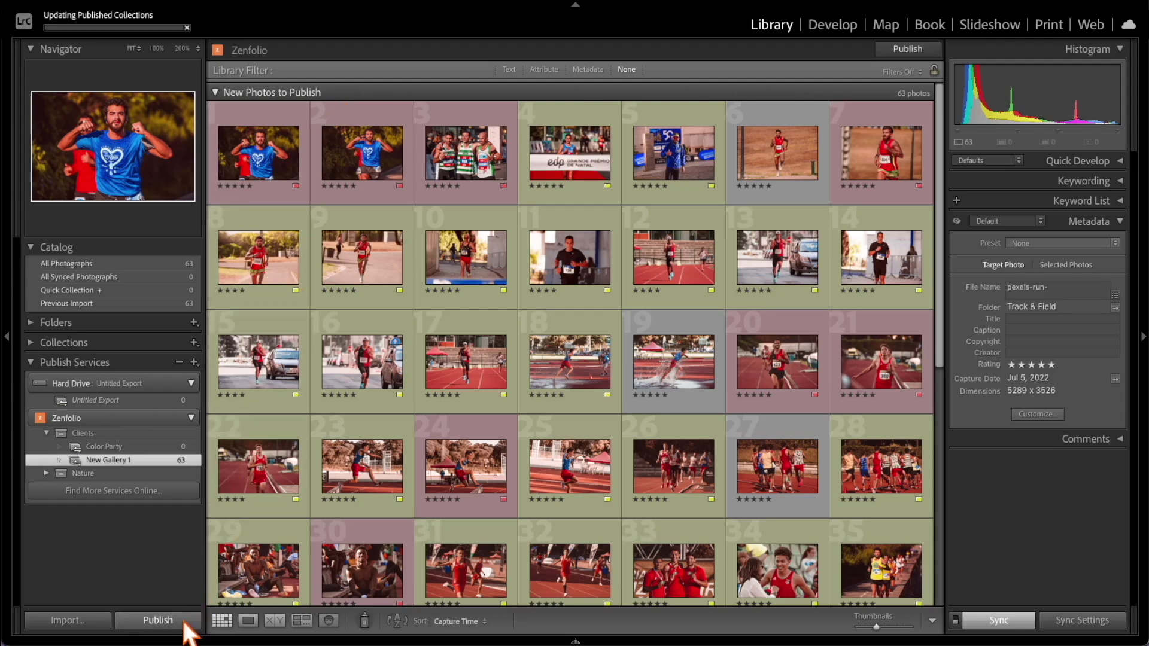